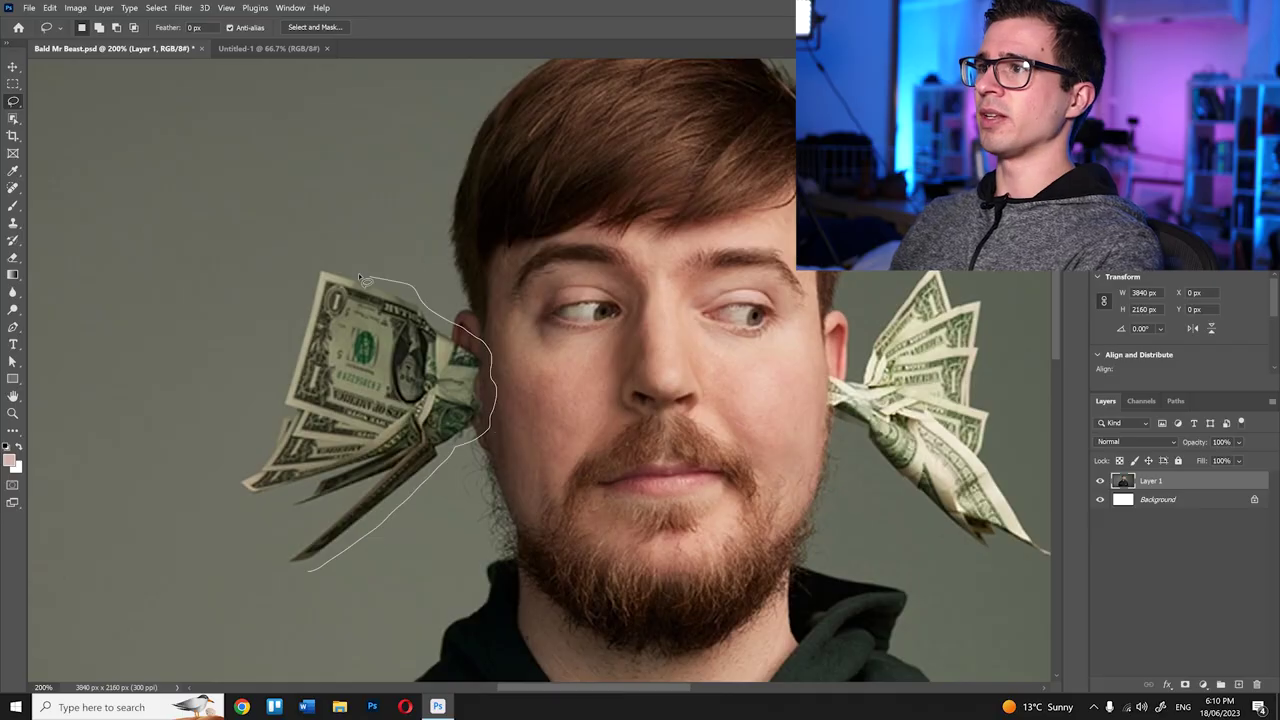
# Step: Add the right-ear bills to the selection and generative-fill them with an empty prompt
pyautogui.moveTo(812, 415); pyautogui.dragTo(918, 513)
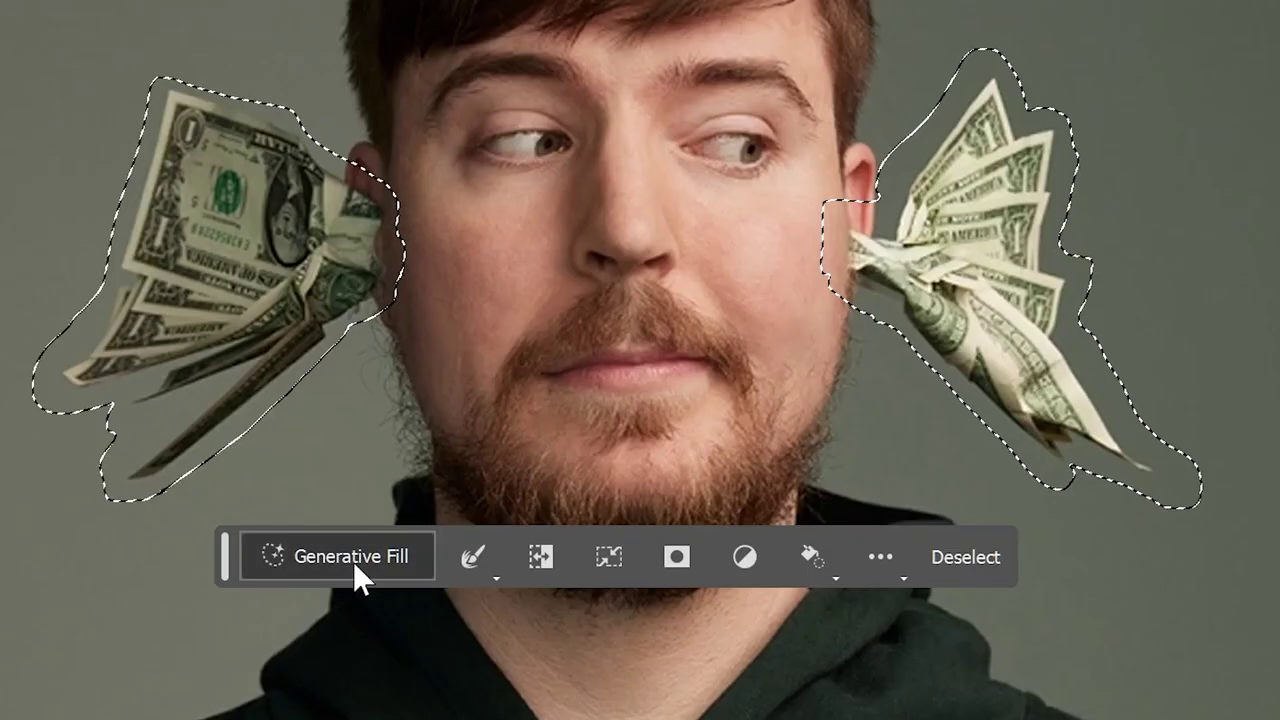
pyautogui.click(353, 562)
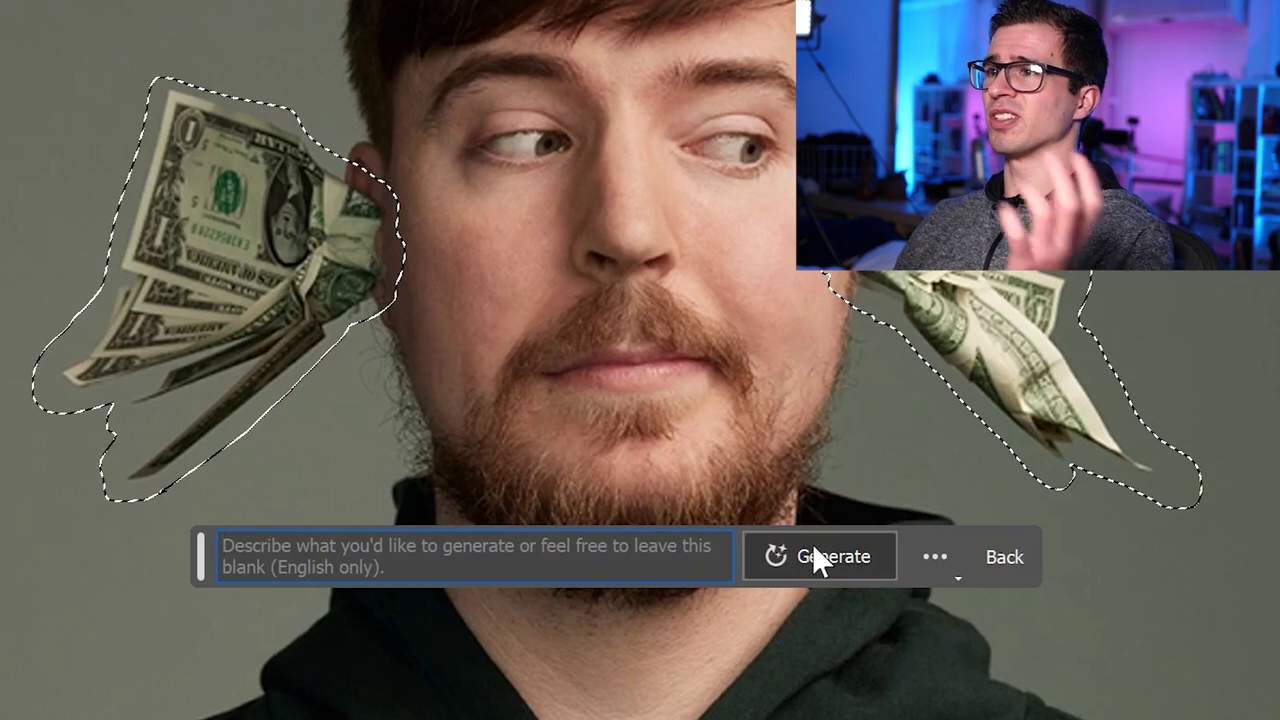
pyautogui.click(812, 544)
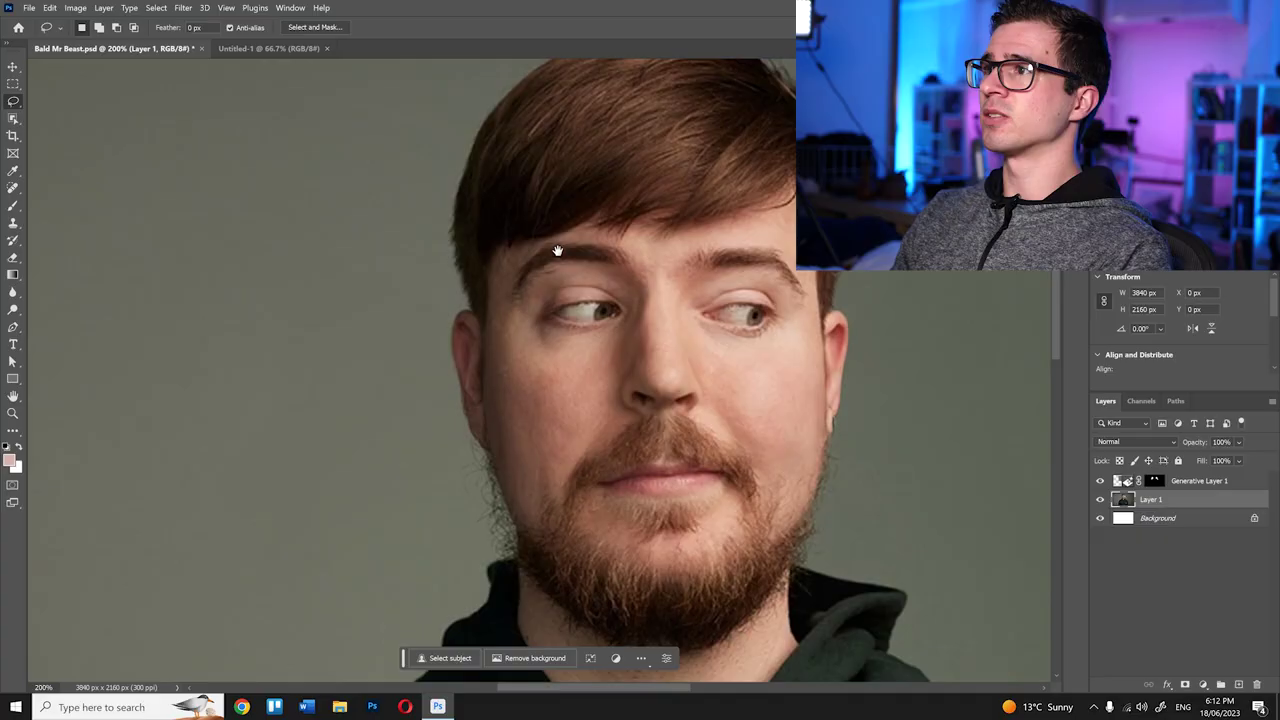
pyautogui.moveTo(557, 250)
pyautogui.mouseDown()
pyautogui.moveTo(412, 403)
pyautogui.moveTo(417, 377)
pyautogui.moveTo(472, 356)
pyautogui.moveTo(604, 360)
pyautogui.moveTo(698, 342)
pyautogui.mouseUp()
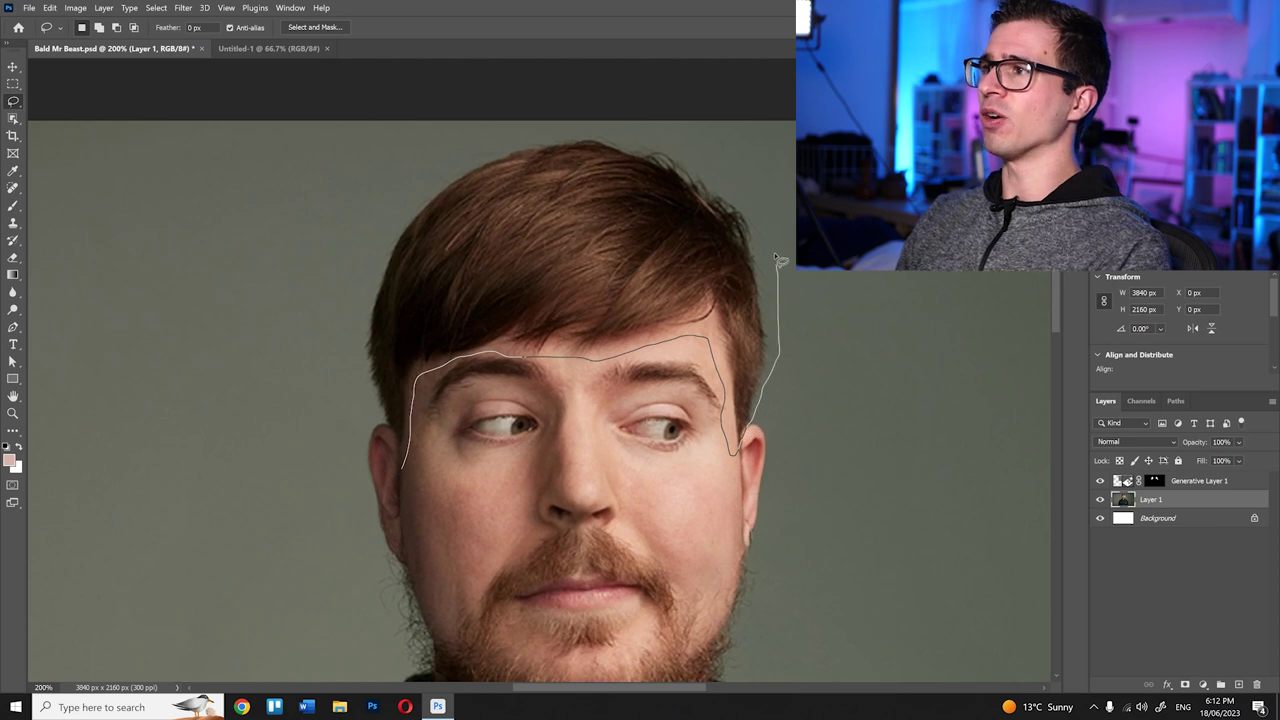
# Step: Lasso the hair, generate a 'bald' fill and browse through its three variations
pyautogui.moveTo(697, 165)
pyautogui.mouseDown()
pyautogui.moveTo(636, 134)
pyautogui.moveTo(558, 128)
pyautogui.moveTo(482, 143)
pyautogui.moveTo(420, 190)
pyautogui.mouseUp()
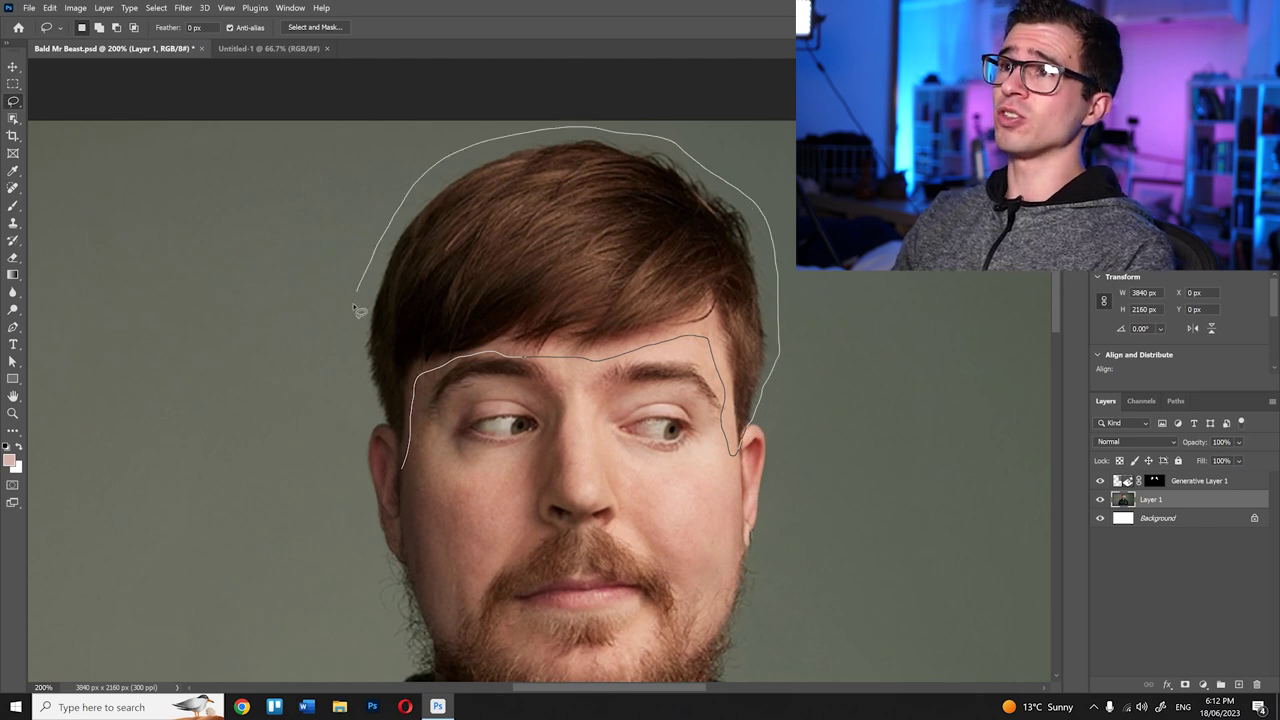
pyautogui.moveTo(406, 476); pyautogui.dragTo(403, 466)
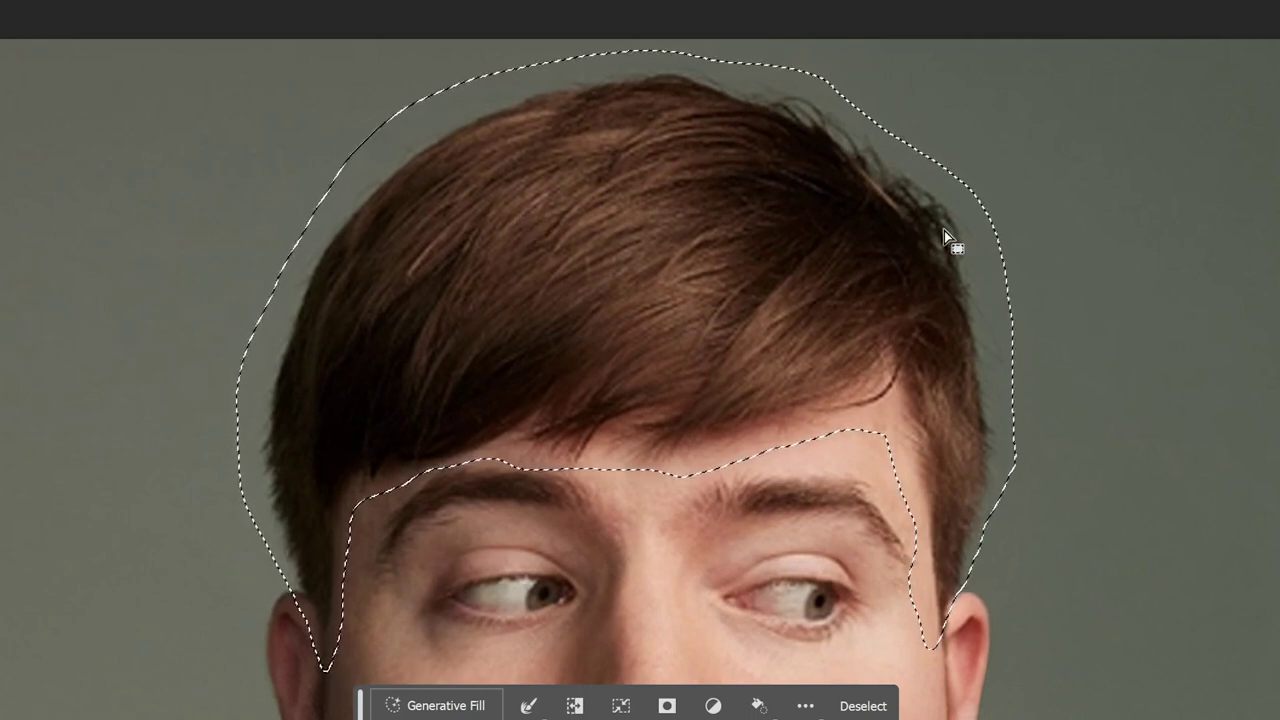
pyautogui.click(445, 705)
pyautogui.write('bald')
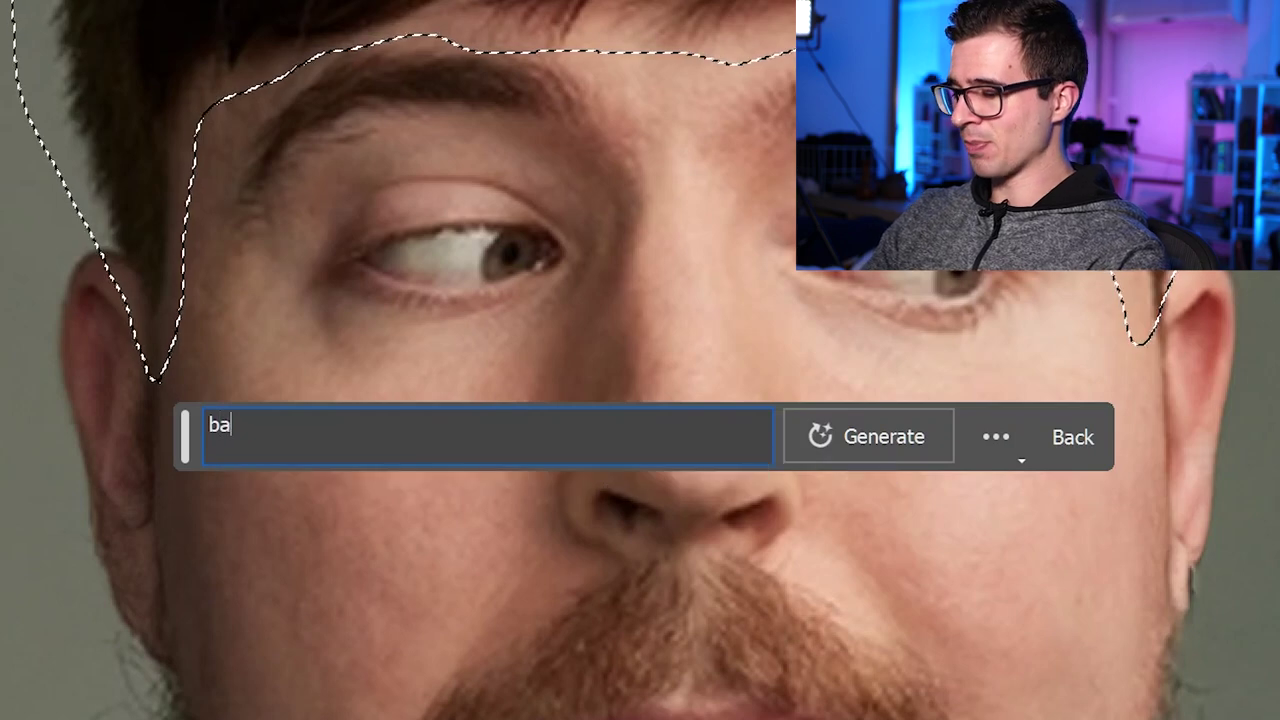
pyautogui.press('Return')
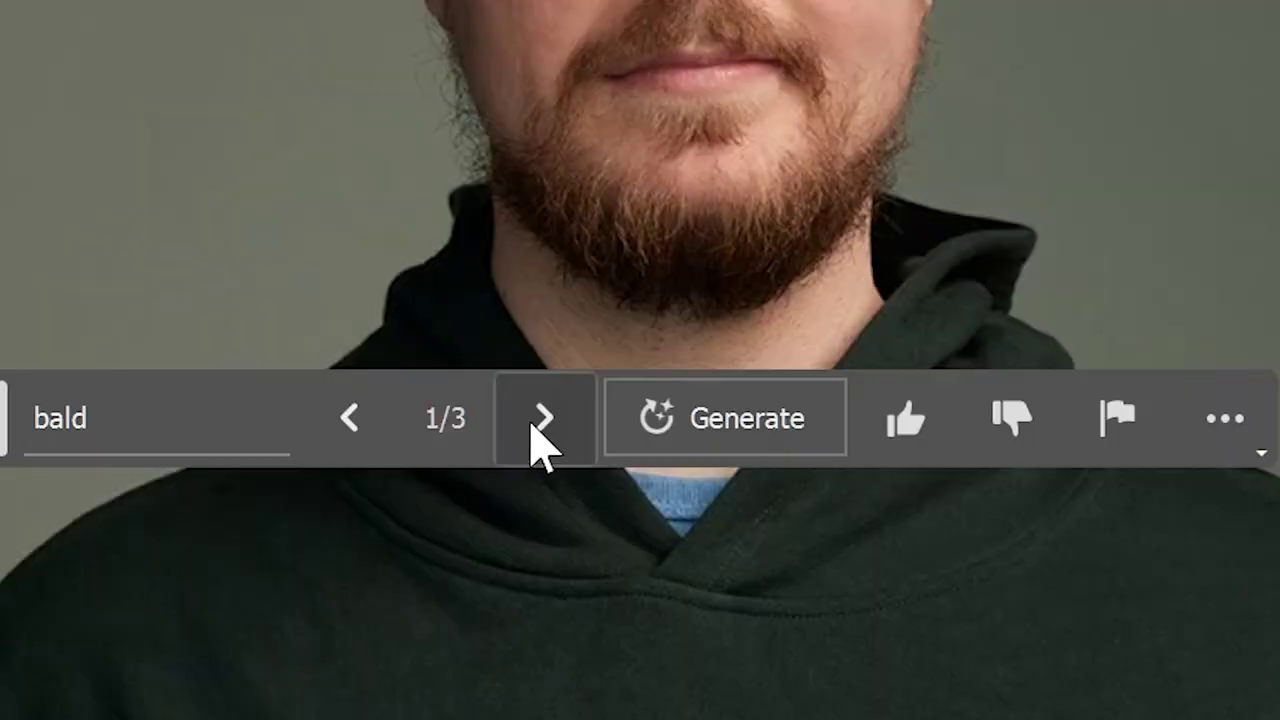
pyautogui.click(544, 498)
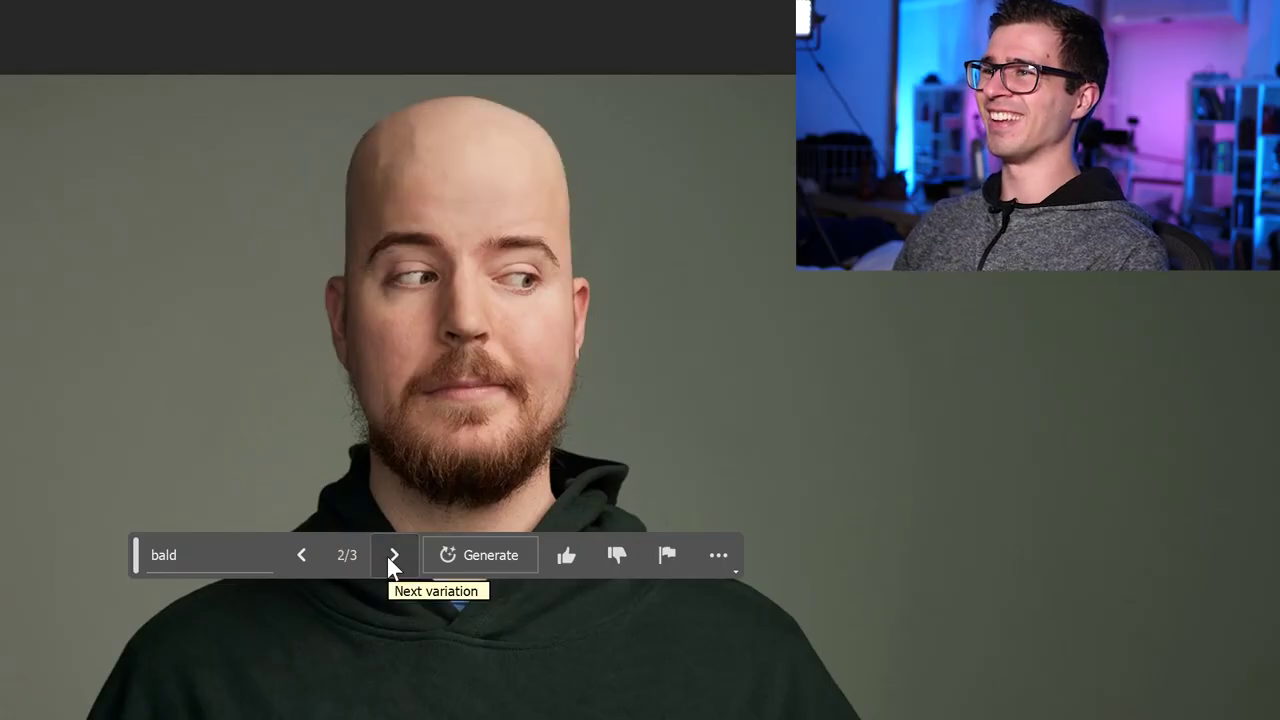
pyautogui.click(392, 556)
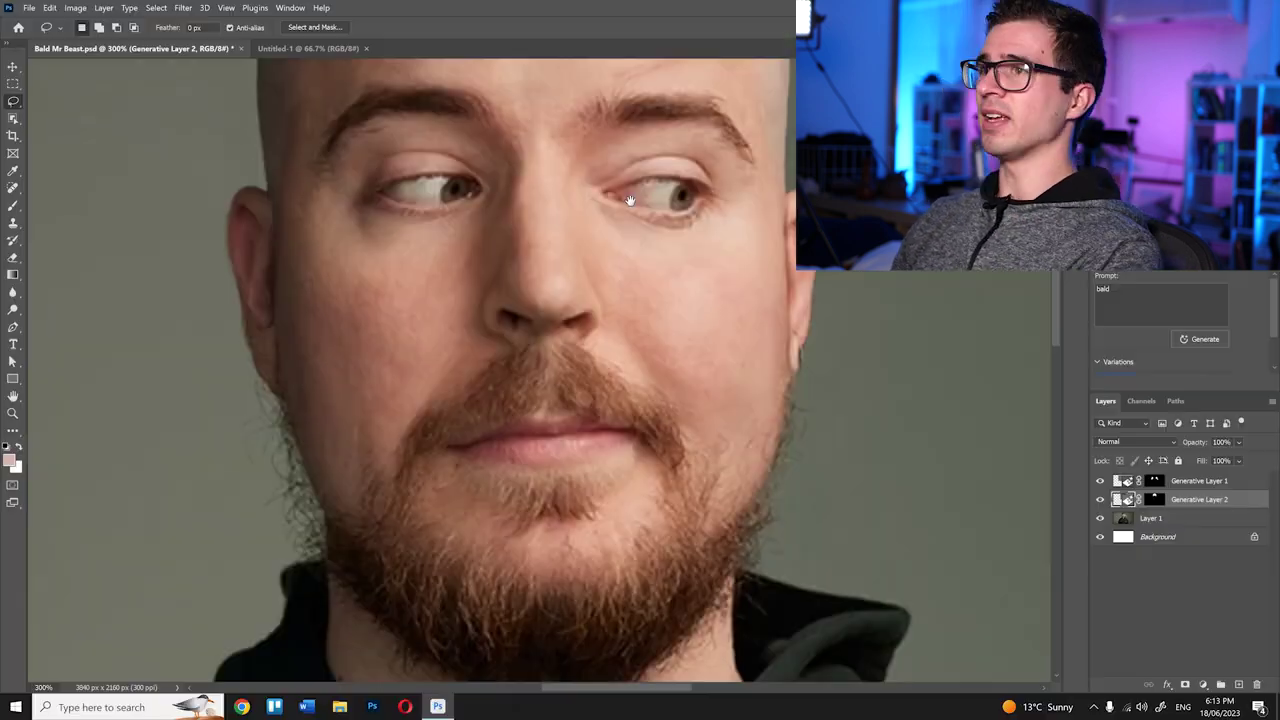
pyautogui.moveTo(621, 135); pyautogui.dragTo(586, 334)
pyautogui.scroll(2, 655, 315)
pyautogui.moveTo(655, 315); pyautogui.dragTo(657, 447)
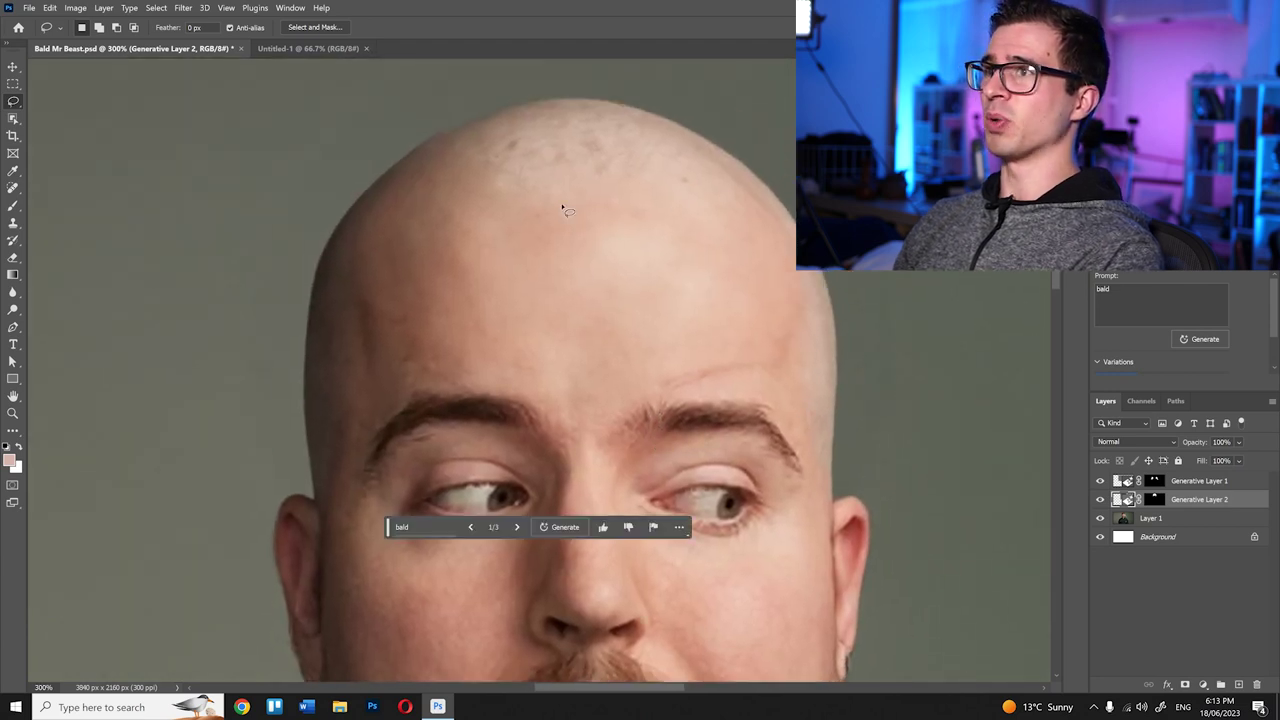
pyautogui.moveTo(355, 611); pyautogui.dragTo(505, 115)
pyautogui.hotkey('ctrl', '-')
pyautogui.hotkey('ctrl', '-')
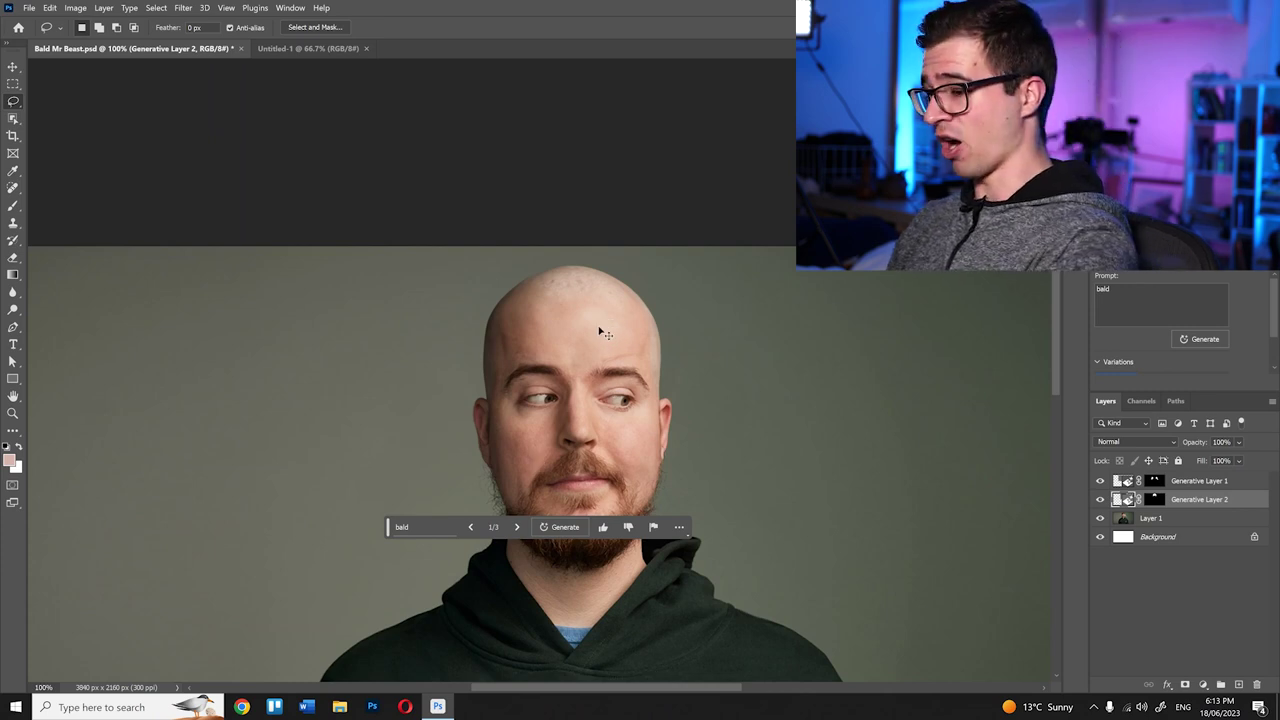
pyautogui.hotkey('ctrl', '-')
pyautogui.hotkey('ctrl', '-')
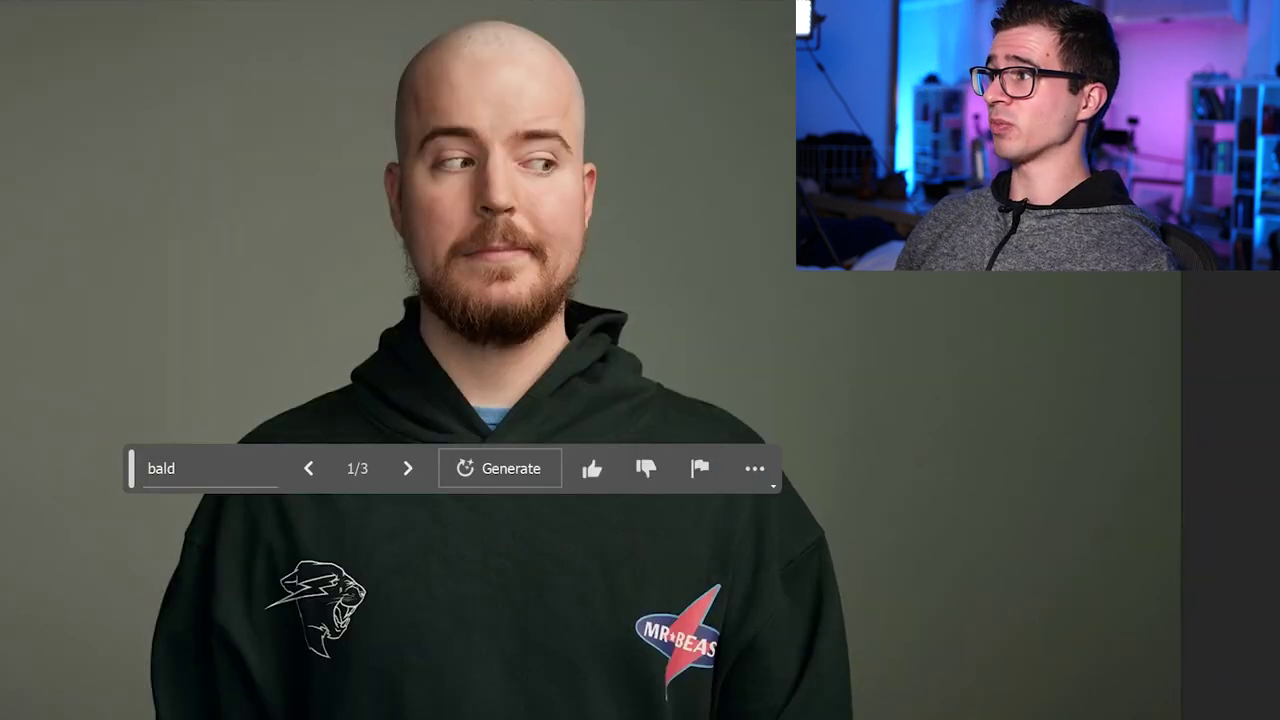
pyautogui.keyDown('alt'); pyautogui.click(1100, 537); pyautogui.keyUp('alt')
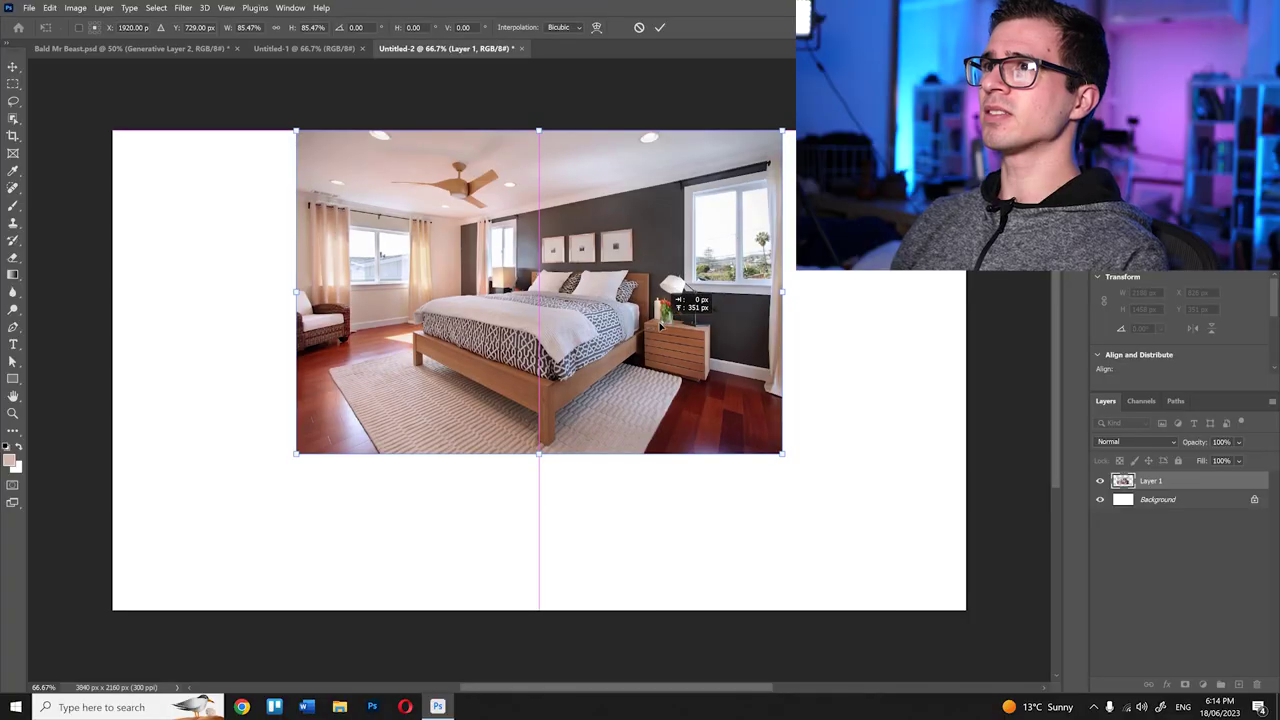
# Step: Commit the bedroom photo's position on the white canvas and marquee-select the photo area
pyautogui.moveTo(660, 323); pyautogui.dragTo(657, 328)
pyautogui.press('Return')
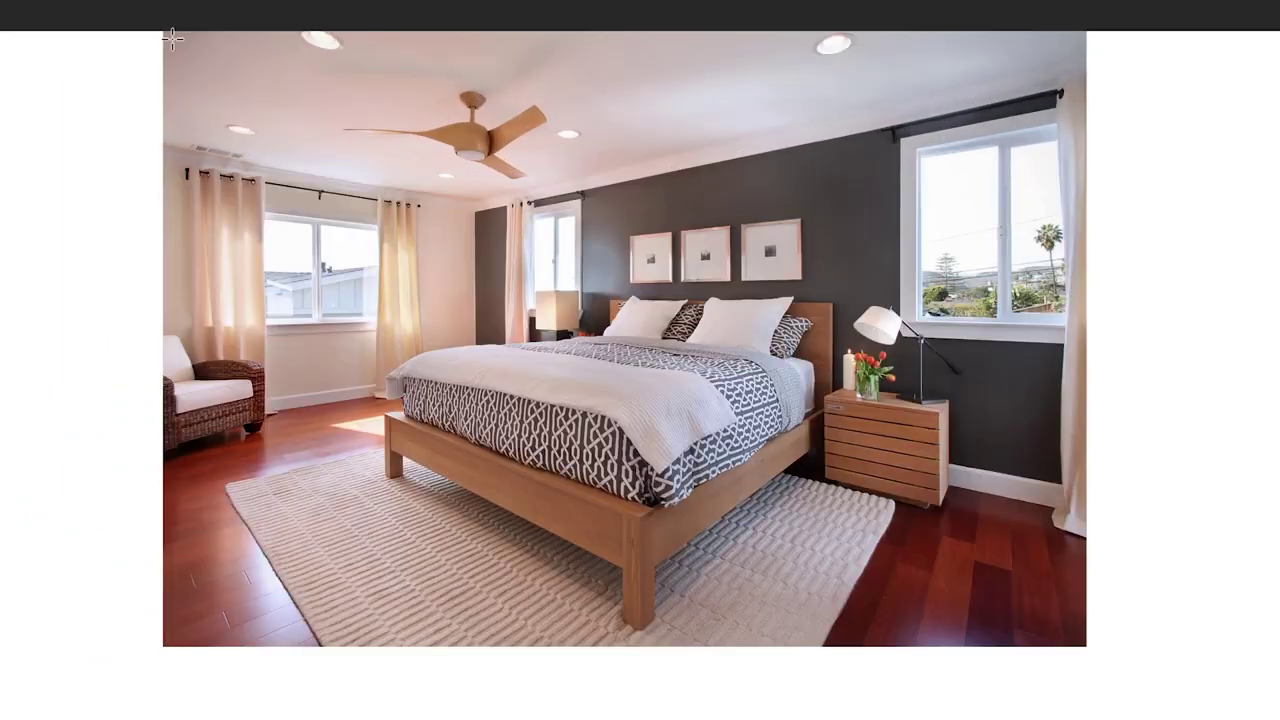
pyautogui.moveTo(171, 29); pyautogui.dragTo(1162, 621)
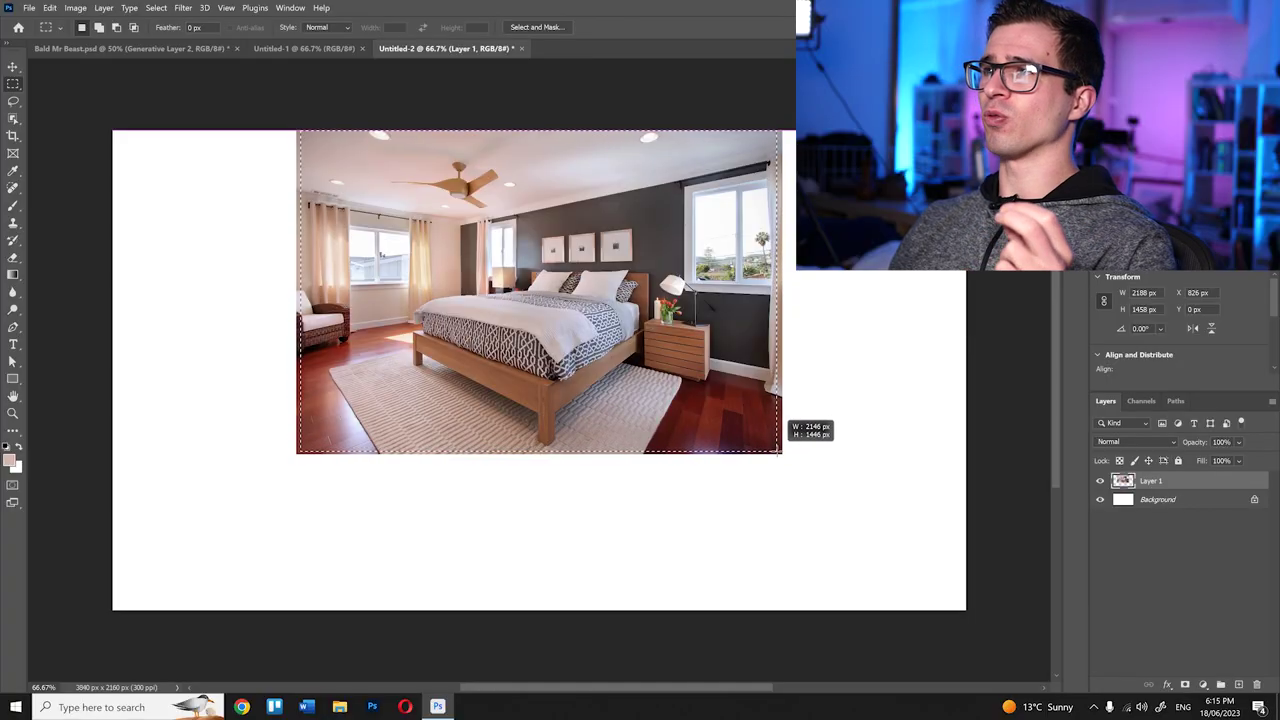
pyautogui.moveTo(781, 450); pyautogui.dragTo(782, 451)
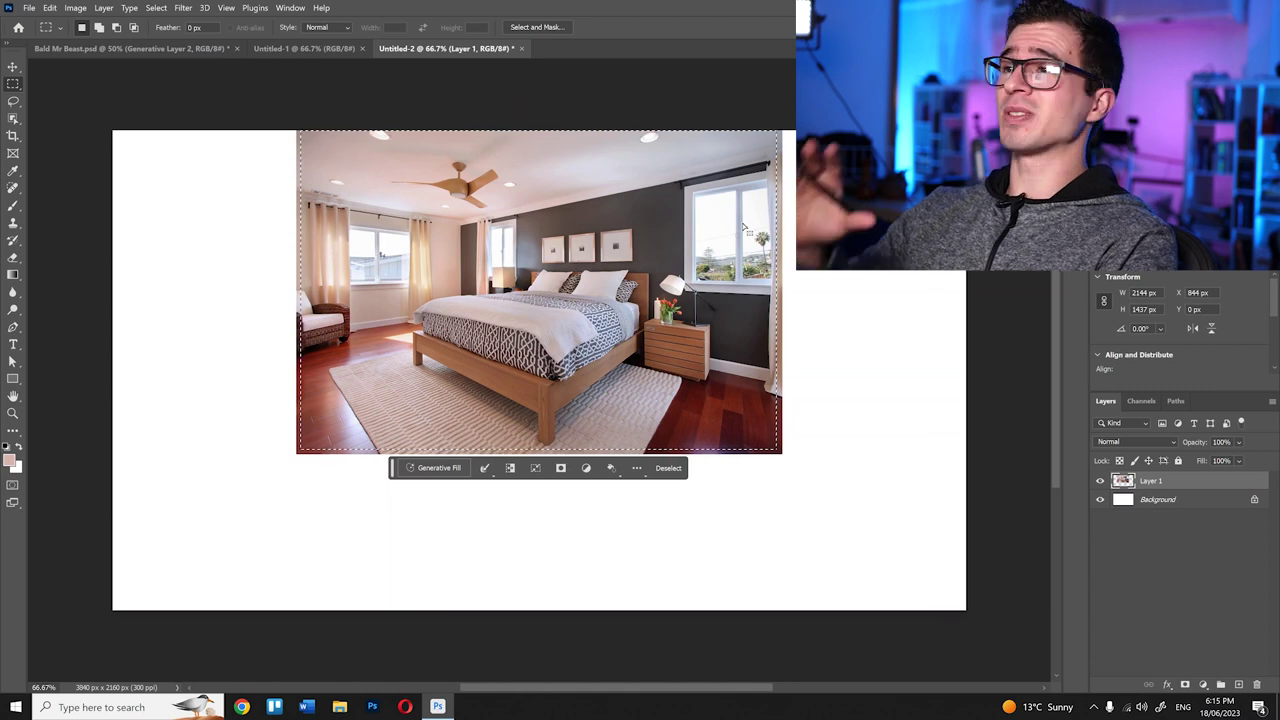
# Step: Invert the selection and generate content to fill the blank canvas around the photo
pyautogui.hotkey('ctrl', 'shift', 'i')
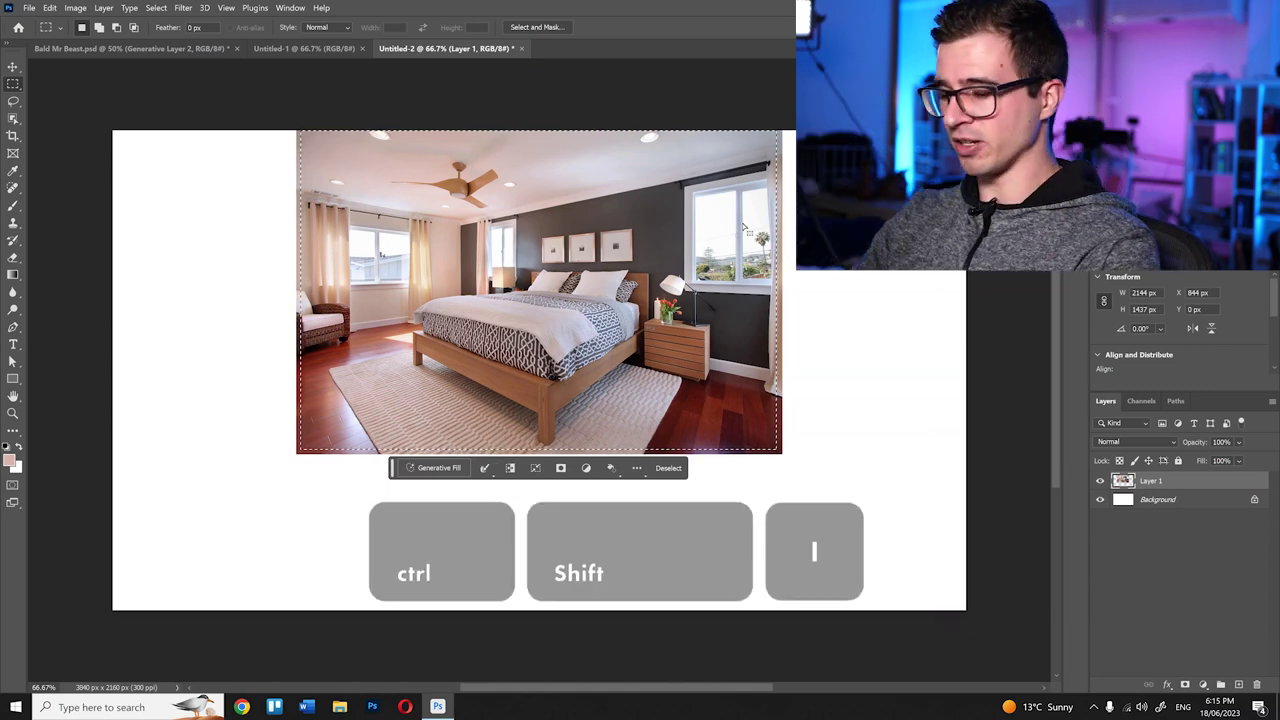
pyautogui.click(428, 468)
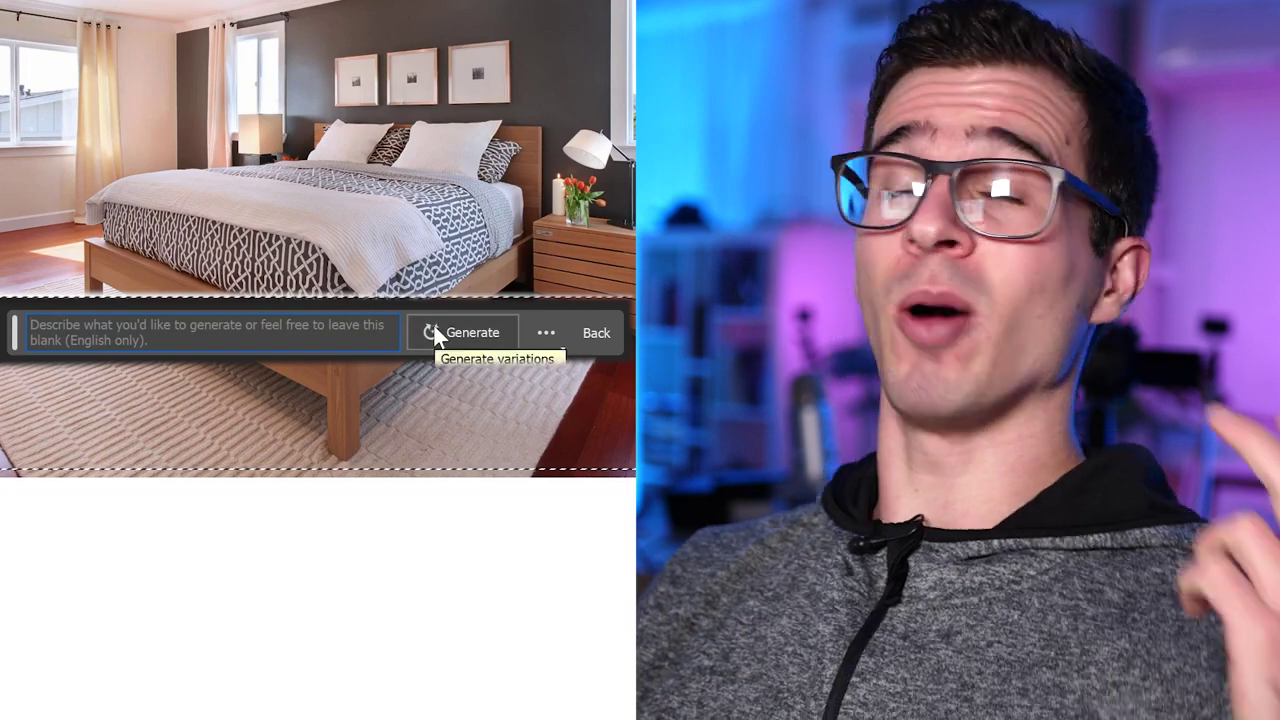
pyautogui.click(434, 333)
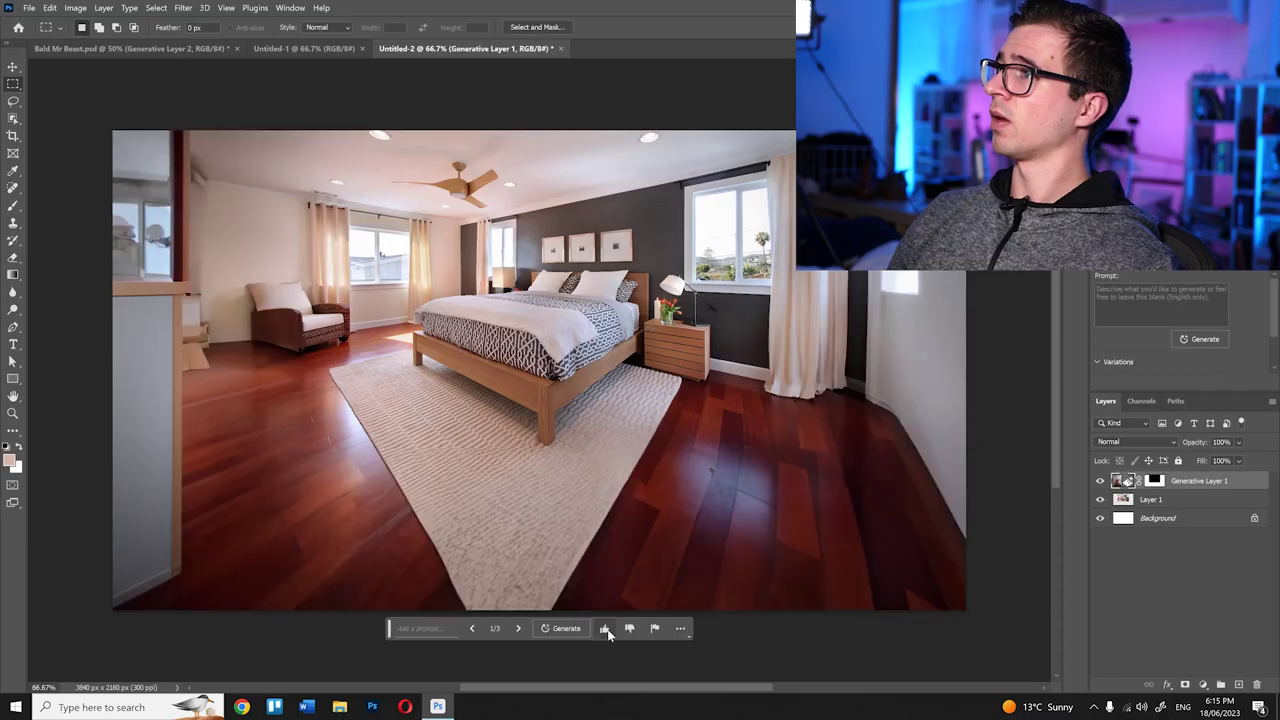
# Step: Compare the variations, rate the third as Good Result, and generate more options
pyautogui.click(1160, 347)
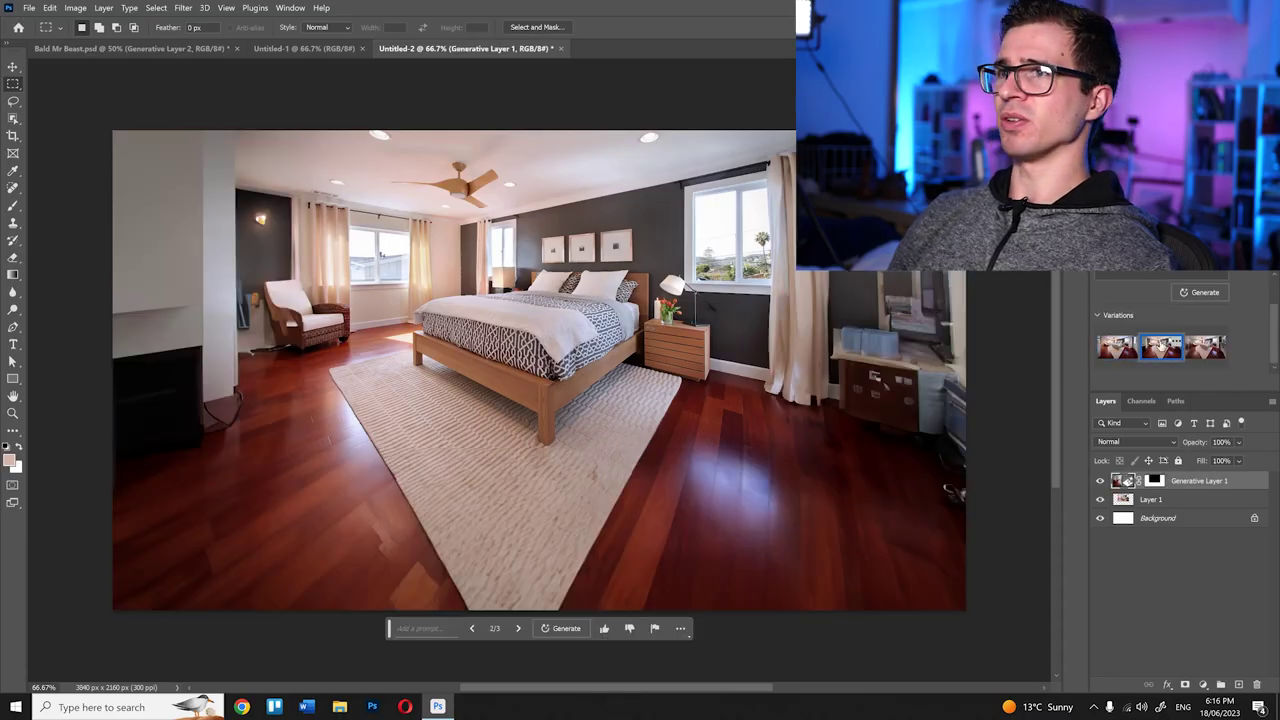
pyautogui.click(1206, 348)
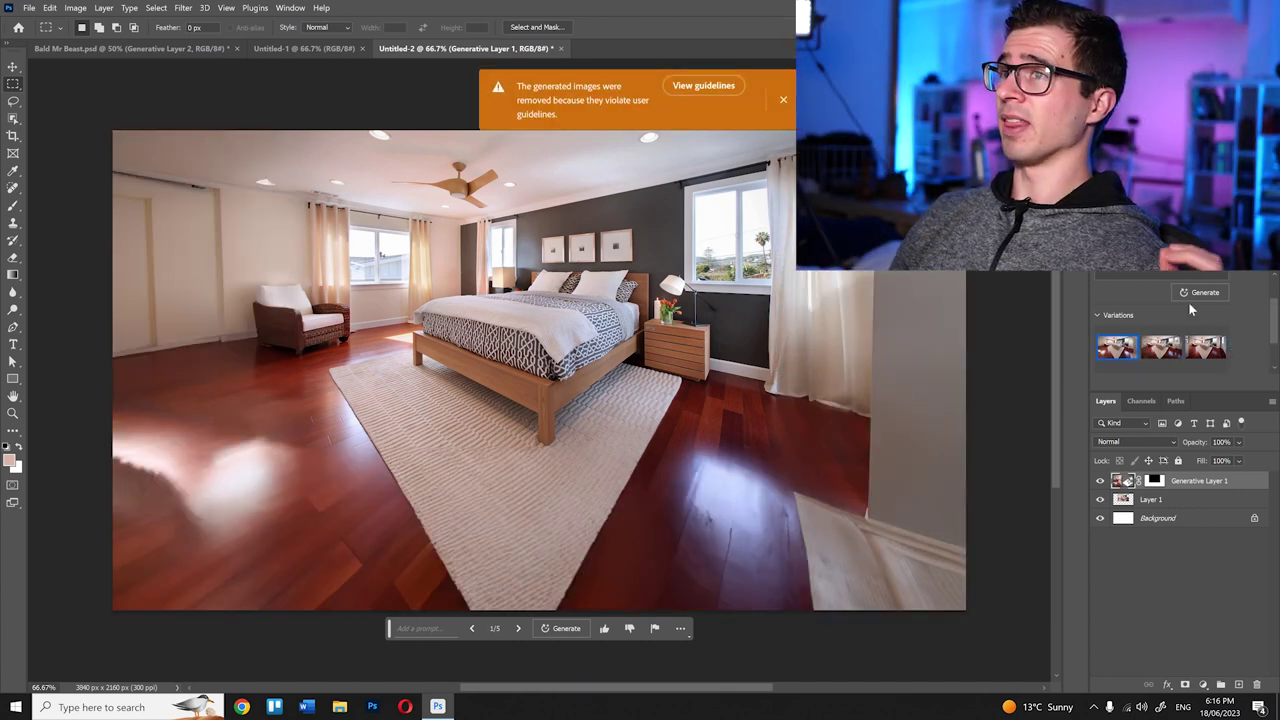
pyautogui.click(1155, 350)
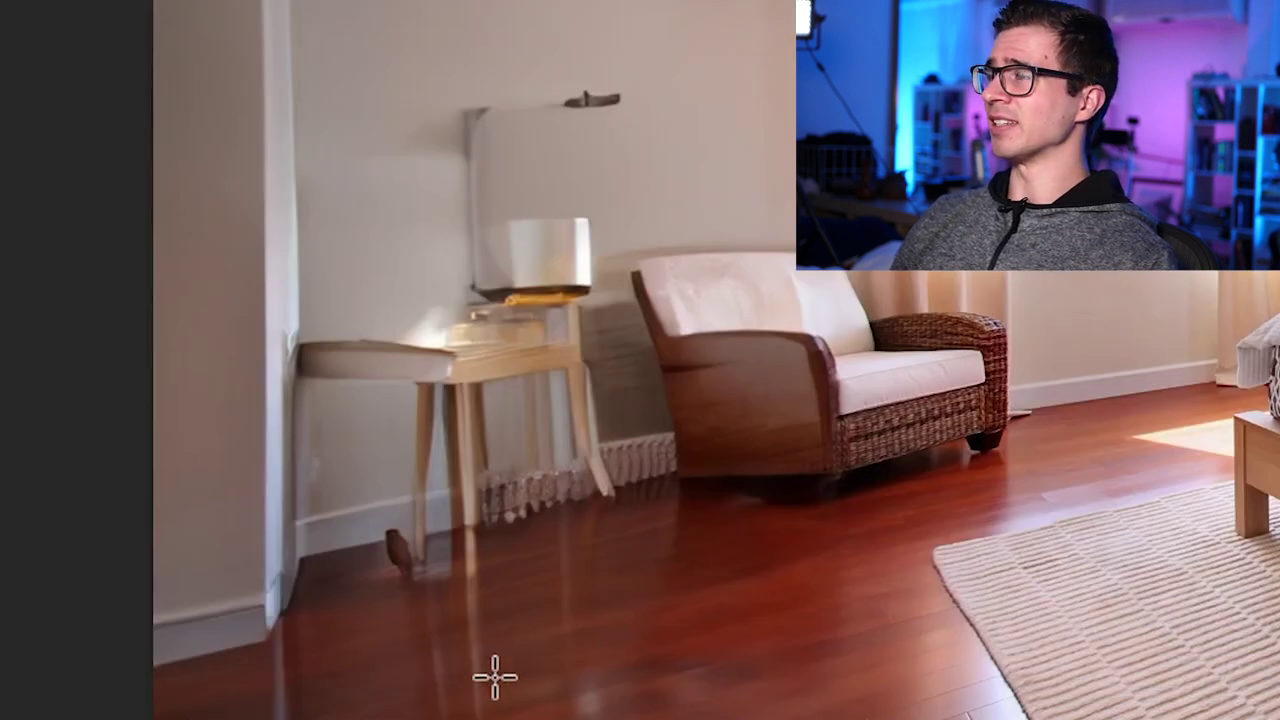
pyautogui.click(1066, 291)
pyautogui.click(1104, 393)
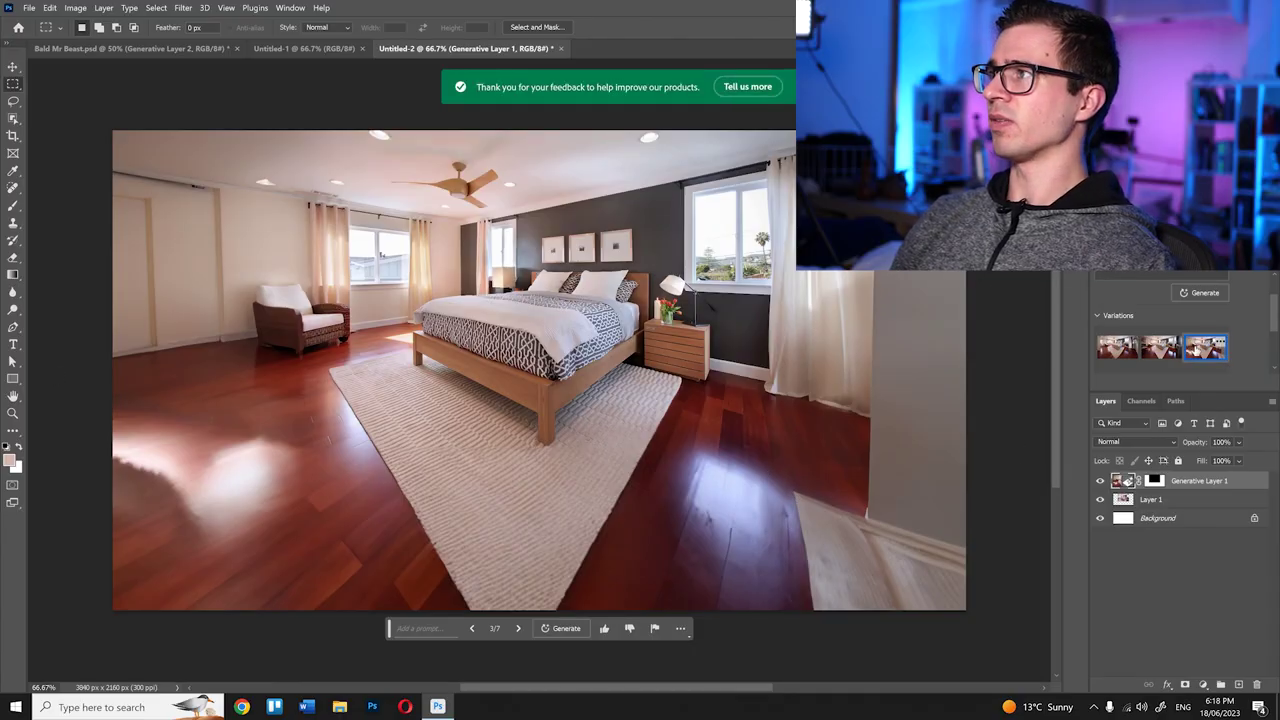
pyautogui.click(1186, 295)
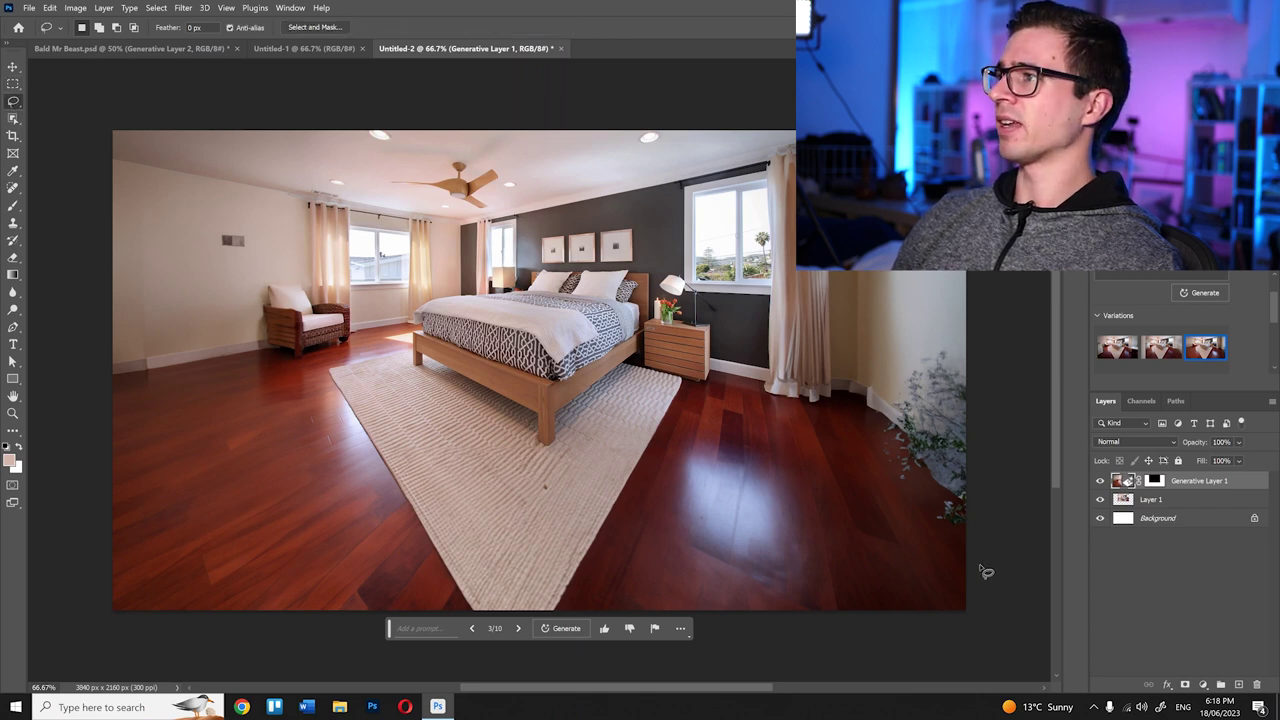
pyautogui.moveTo(985, 572)
pyautogui.mouseDown()
pyautogui.moveTo(877, 508)
pyautogui.moveTo(879, 362)
pyautogui.mouseUp()
# Step: Close the right-corner selection and regenerate it with an empty prompt, removing the plant
pyautogui.moveTo(1050, 574); pyautogui.dragTo(1045, 573)
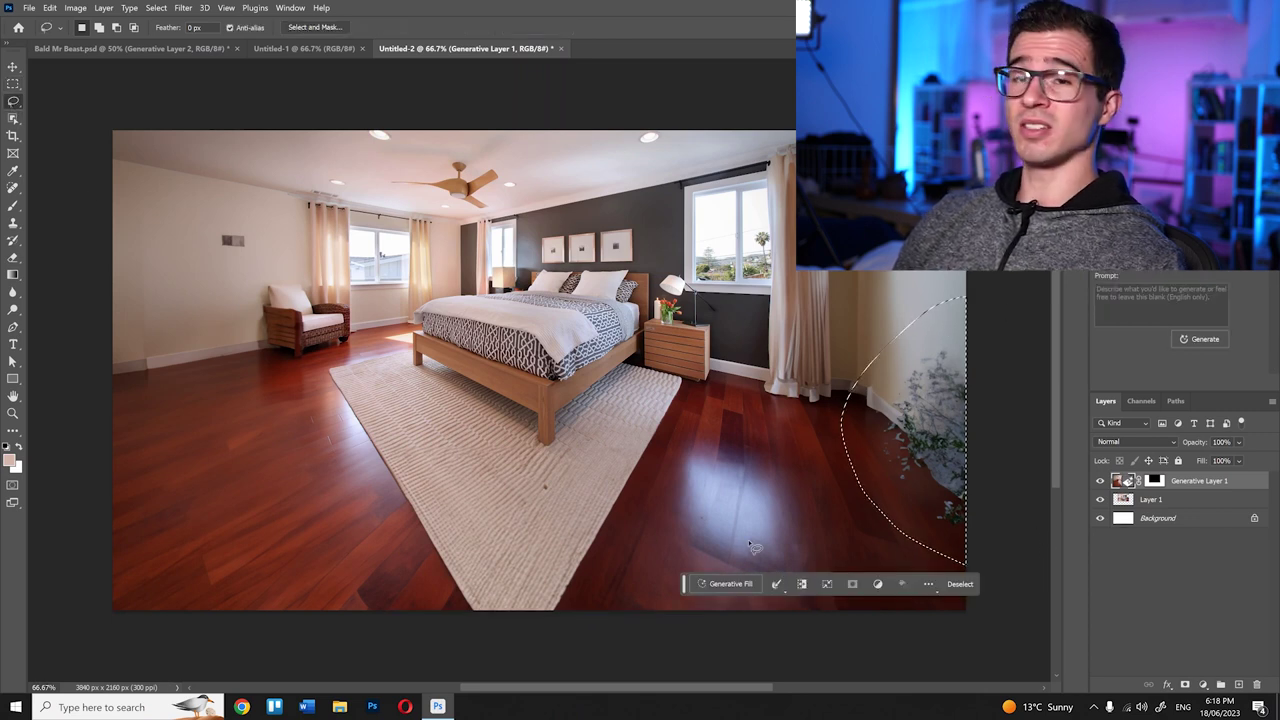
pyautogui.click(758, 582)
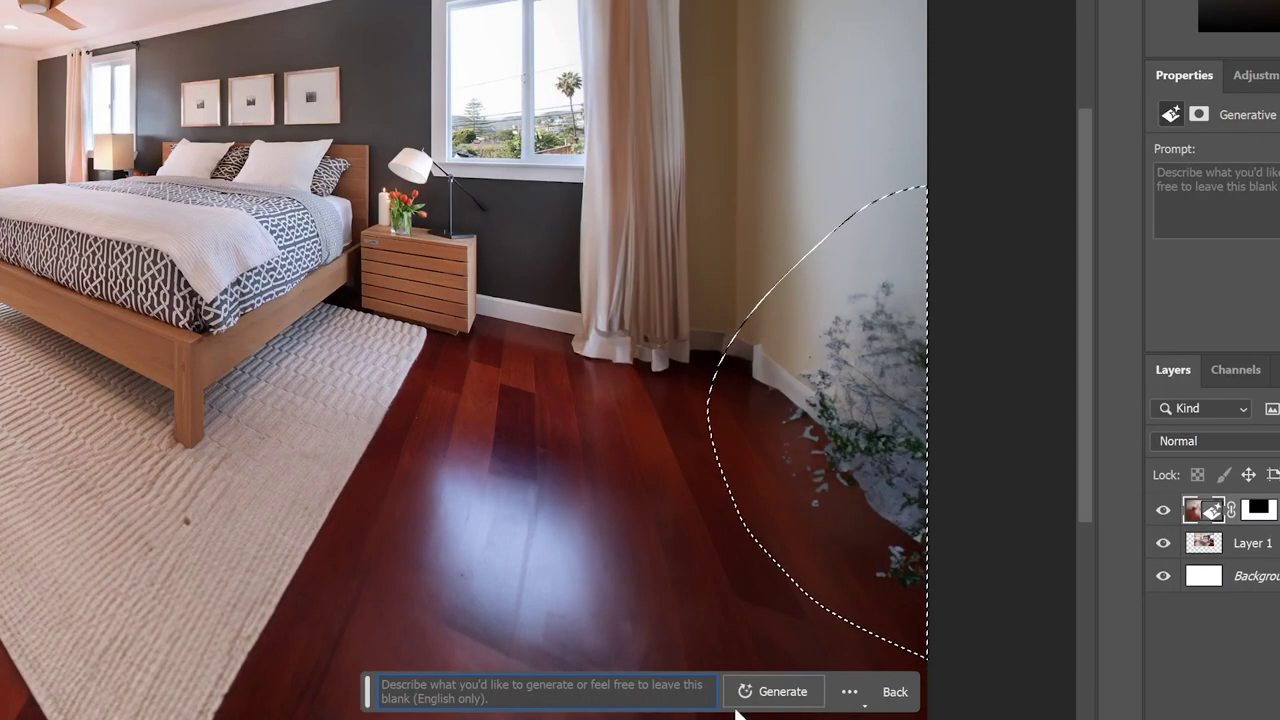
pyautogui.click(777, 693)
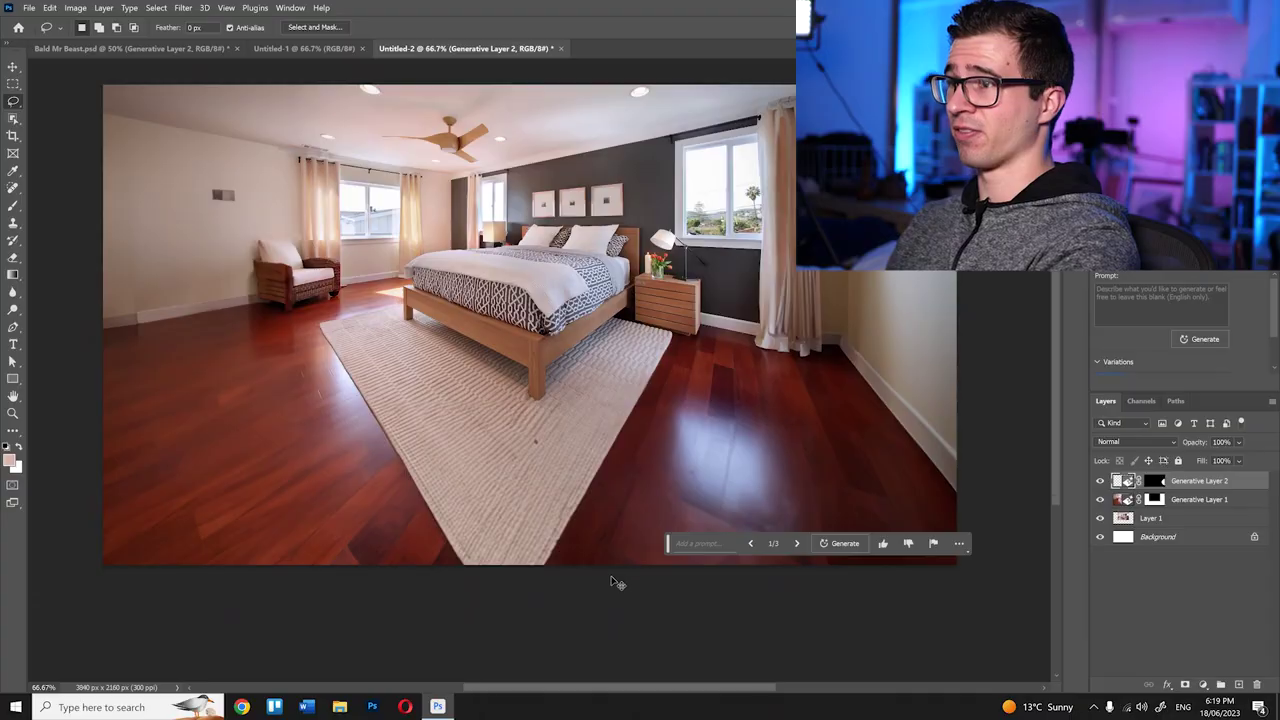
pyautogui.hotkey('ctrl', '-')
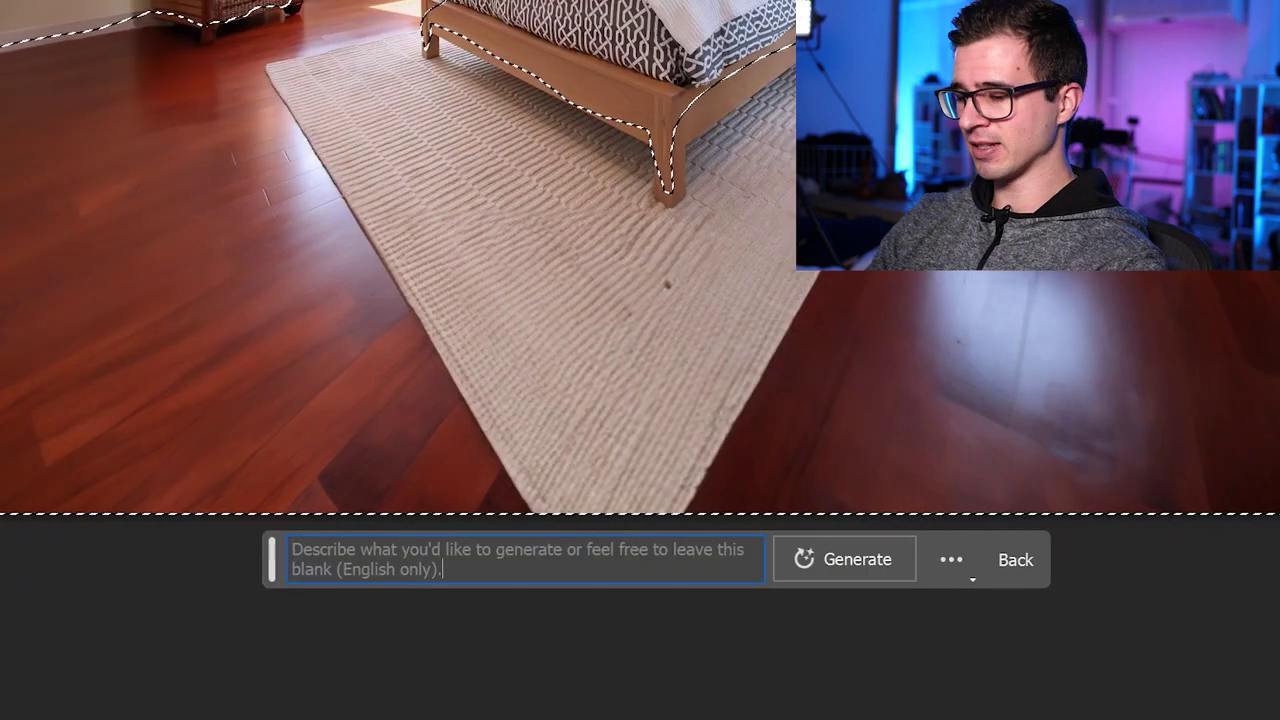
# Step: Generate a 'floor is lava' fill, browse variations, then refine the prompt with 'hot glowing orange'
pyautogui.write('floor')
pyautogui.write('i')
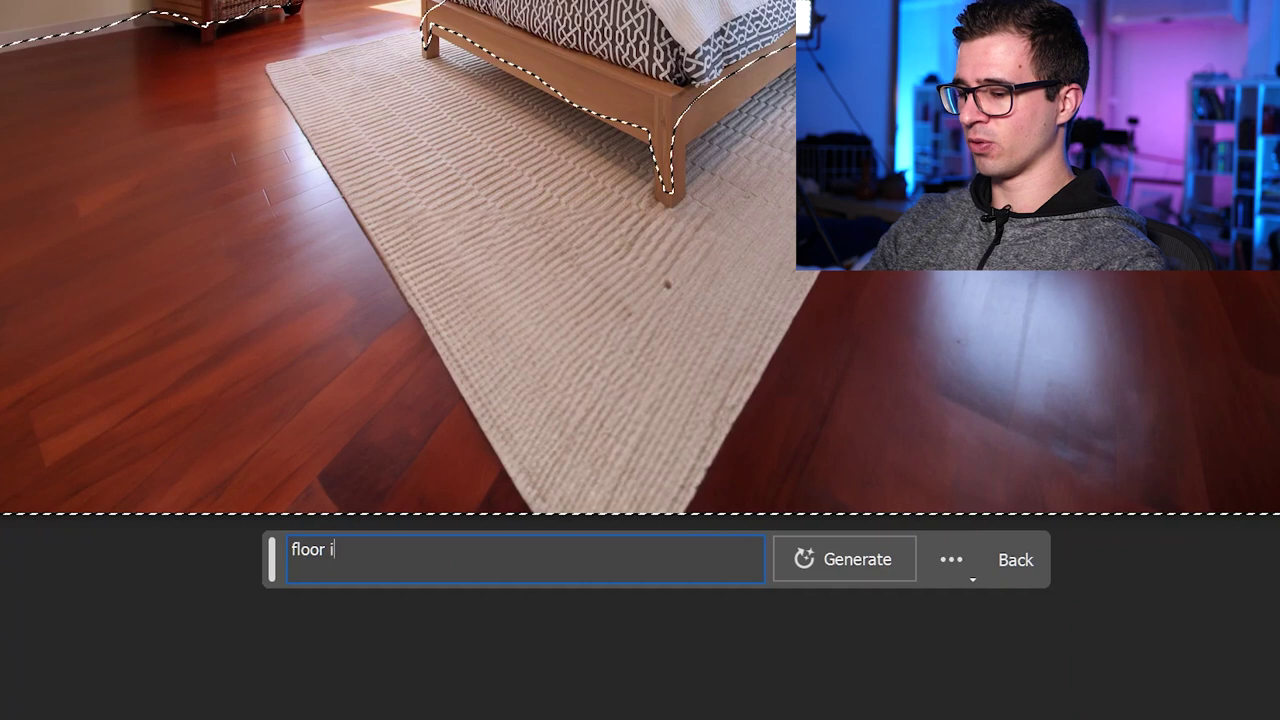
pyautogui.write('s lava')
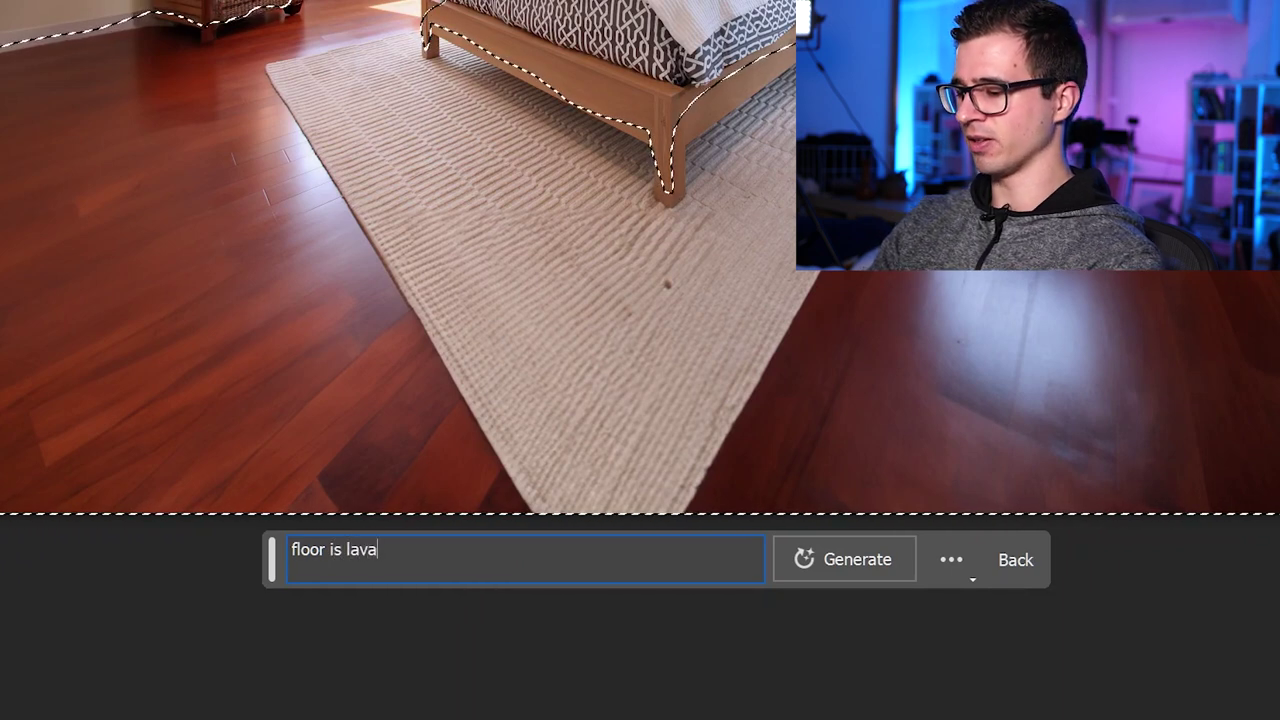
pyautogui.press('Return')
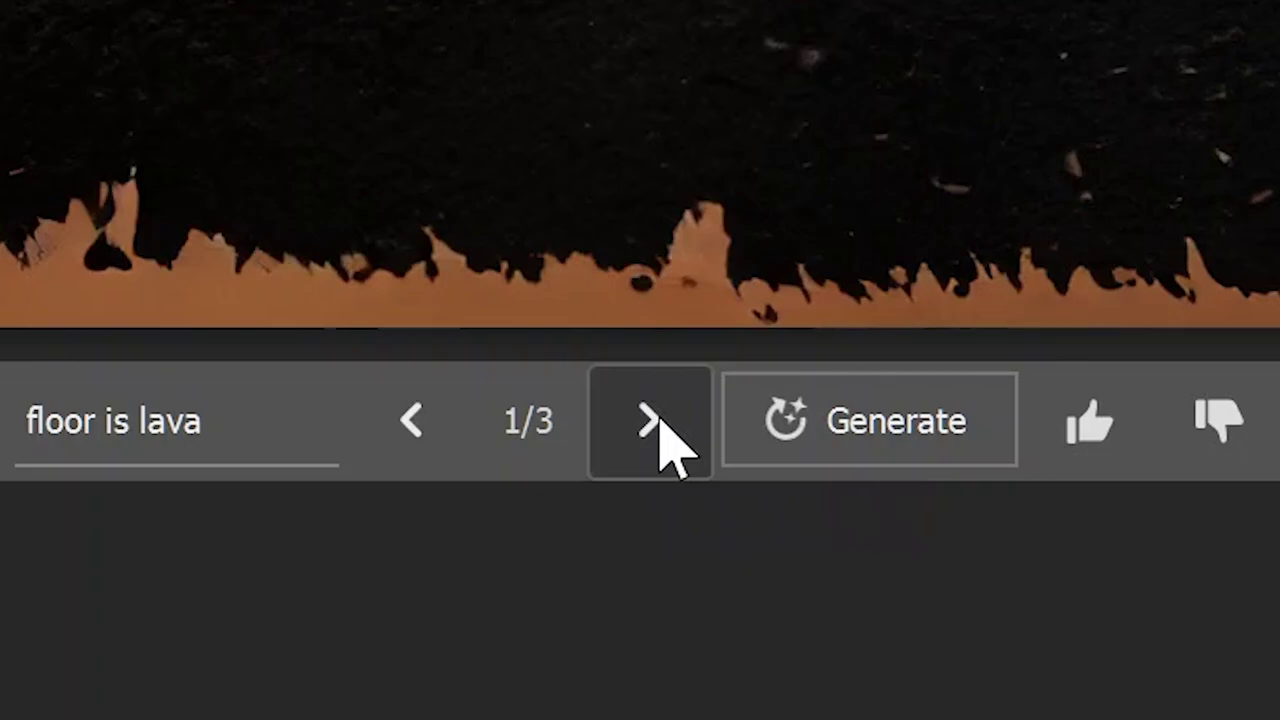
pyautogui.click(650, 423)
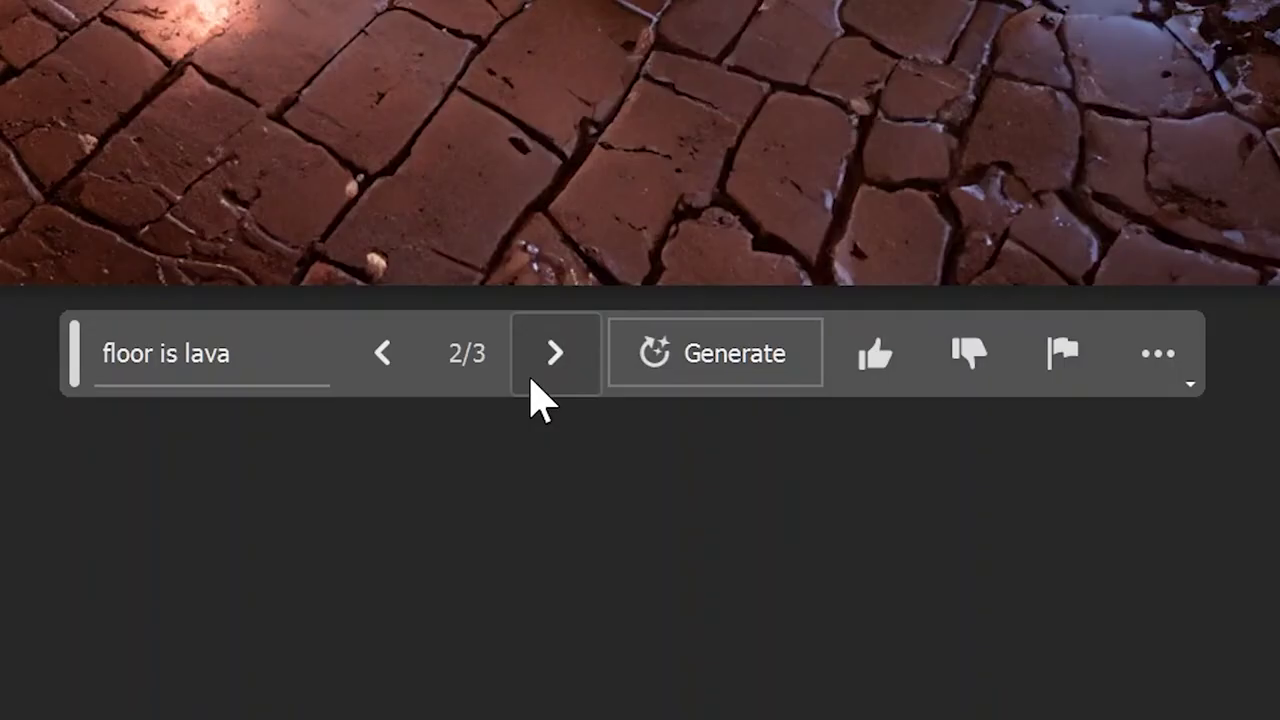
pyautogui.click(600, 699)
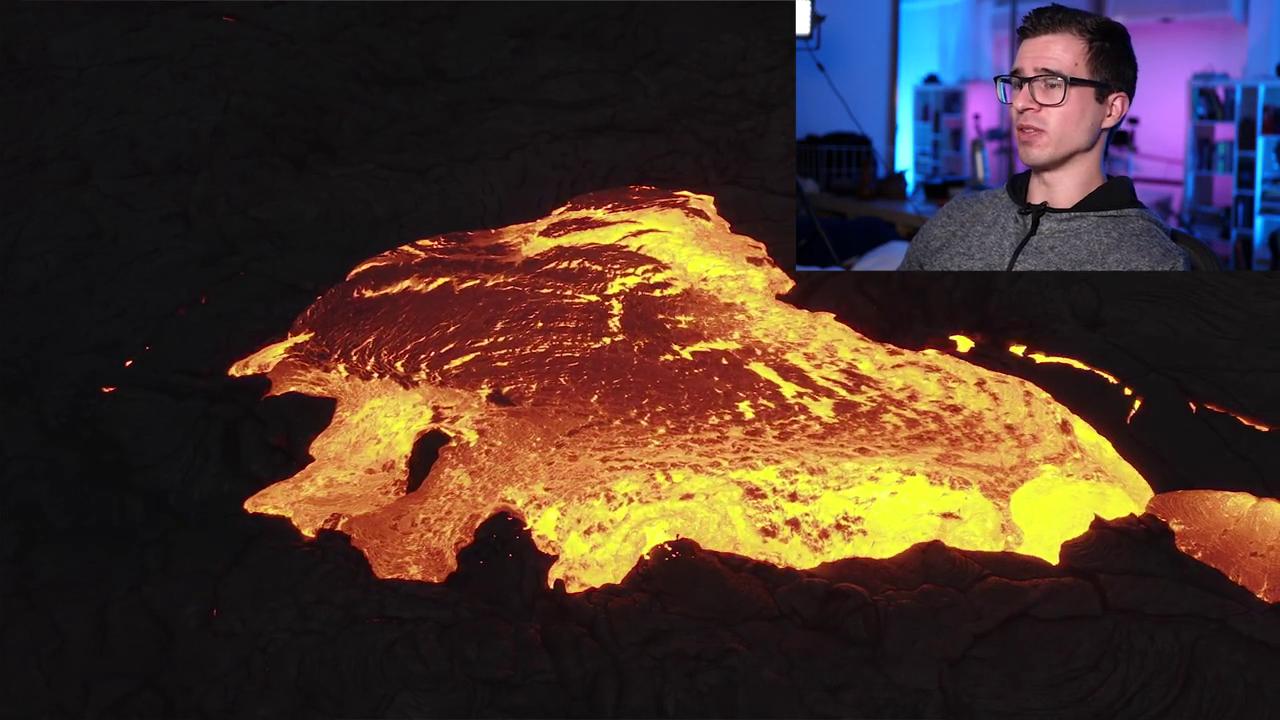
pyautogui.write('hot ')
pyautogui.write('glowing orange')
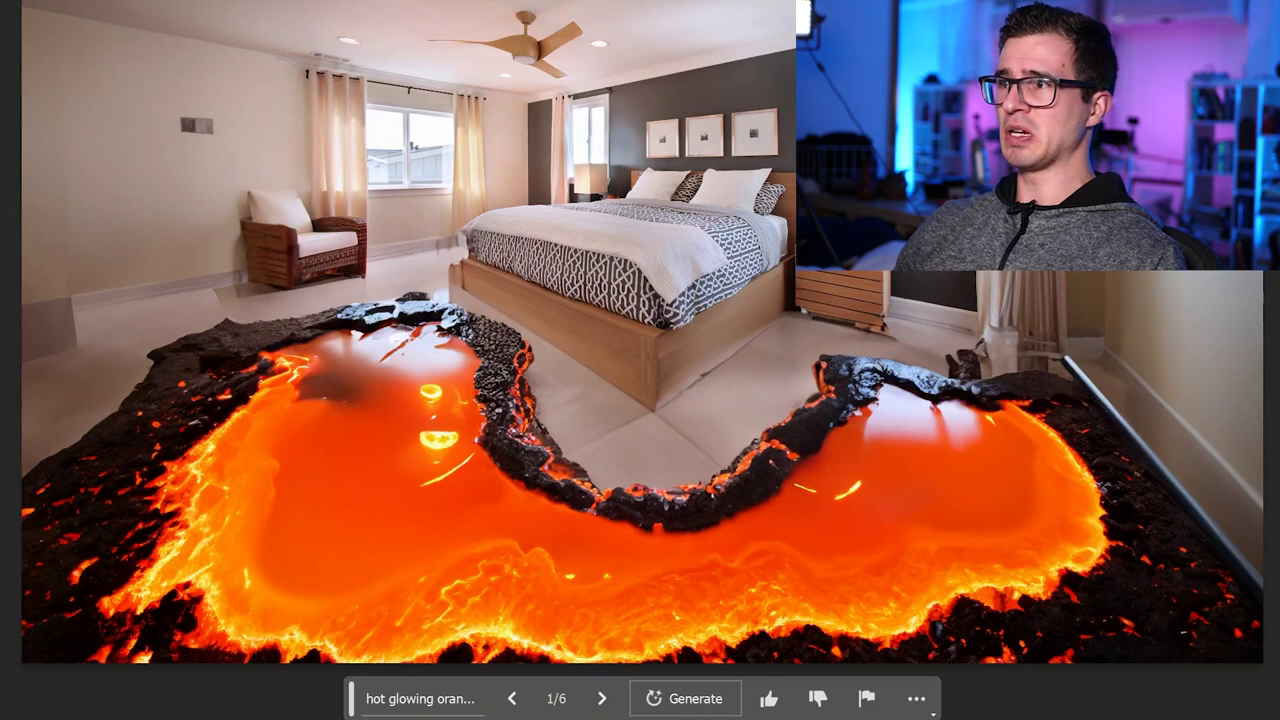
pyautogui.click(603, 700)
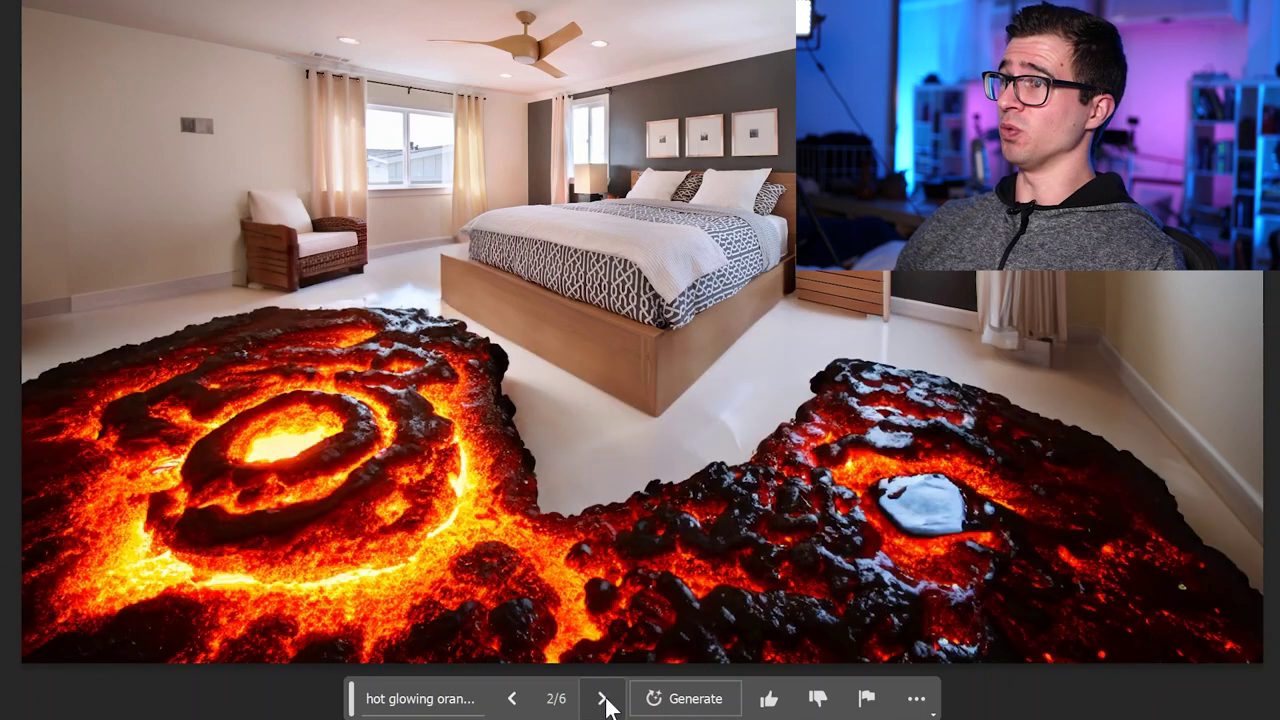